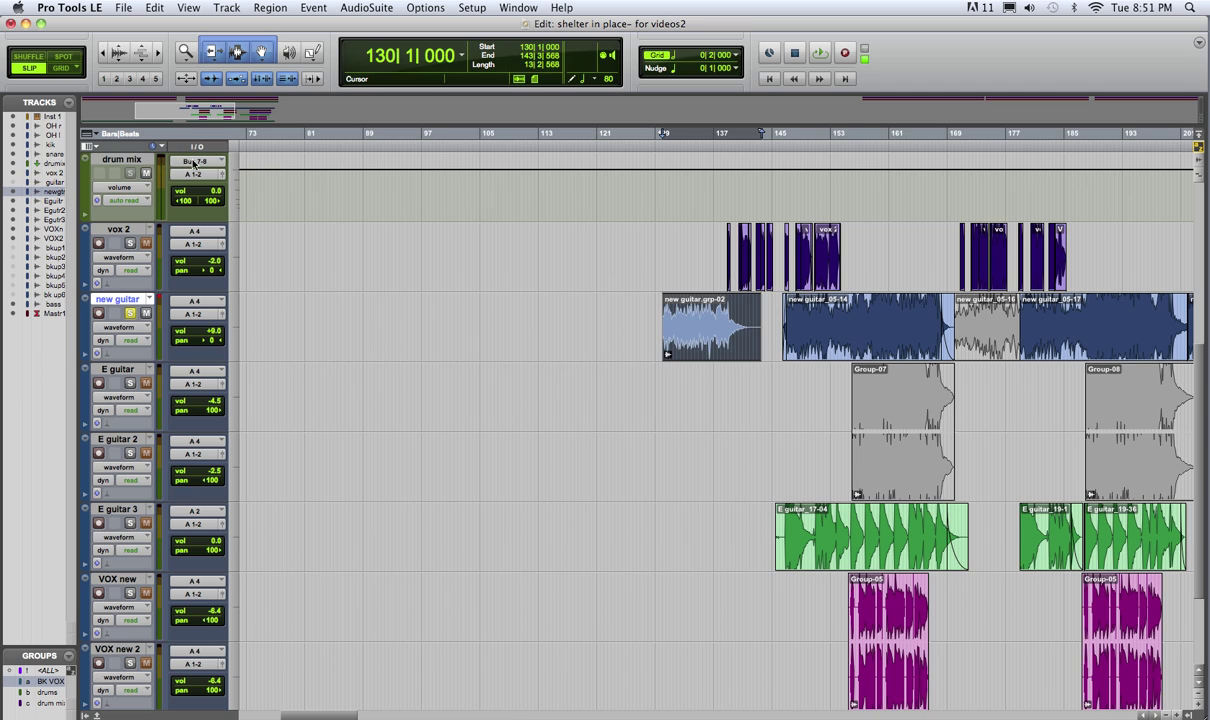
Step: Turn on the Sends A–E and Inserts A–E columns in the Edit window
click(90, 146)
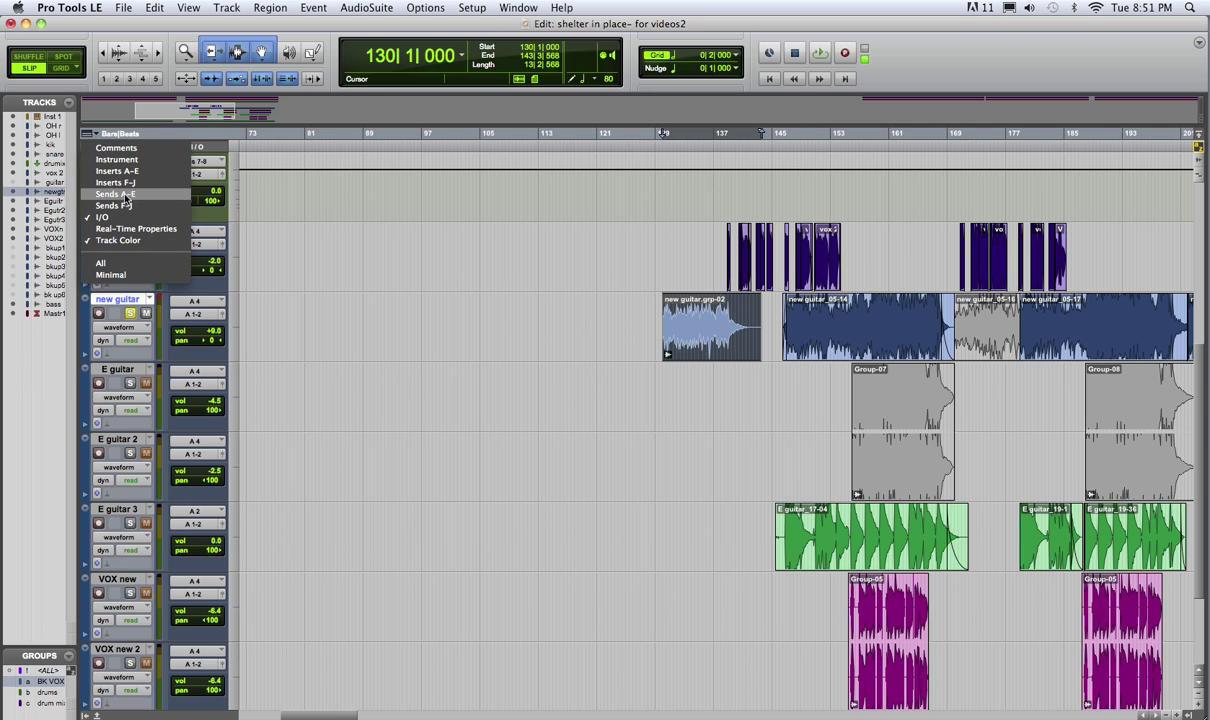
click(116, 194)
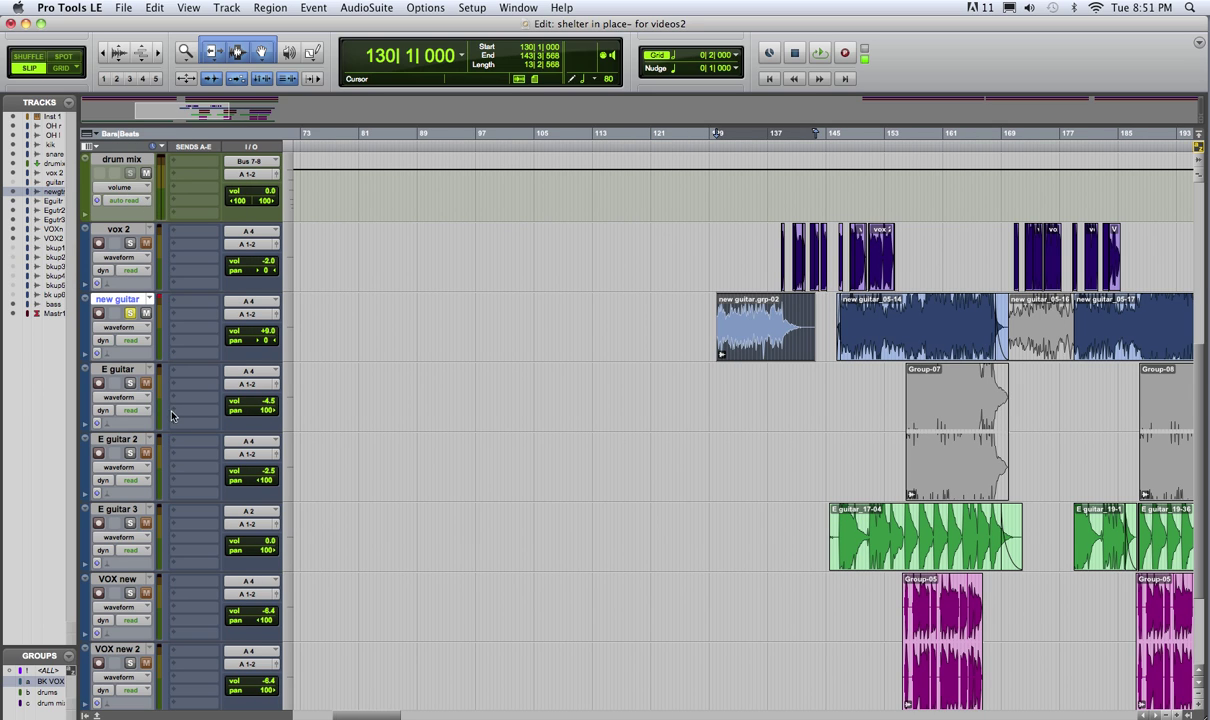
click(90, 146)
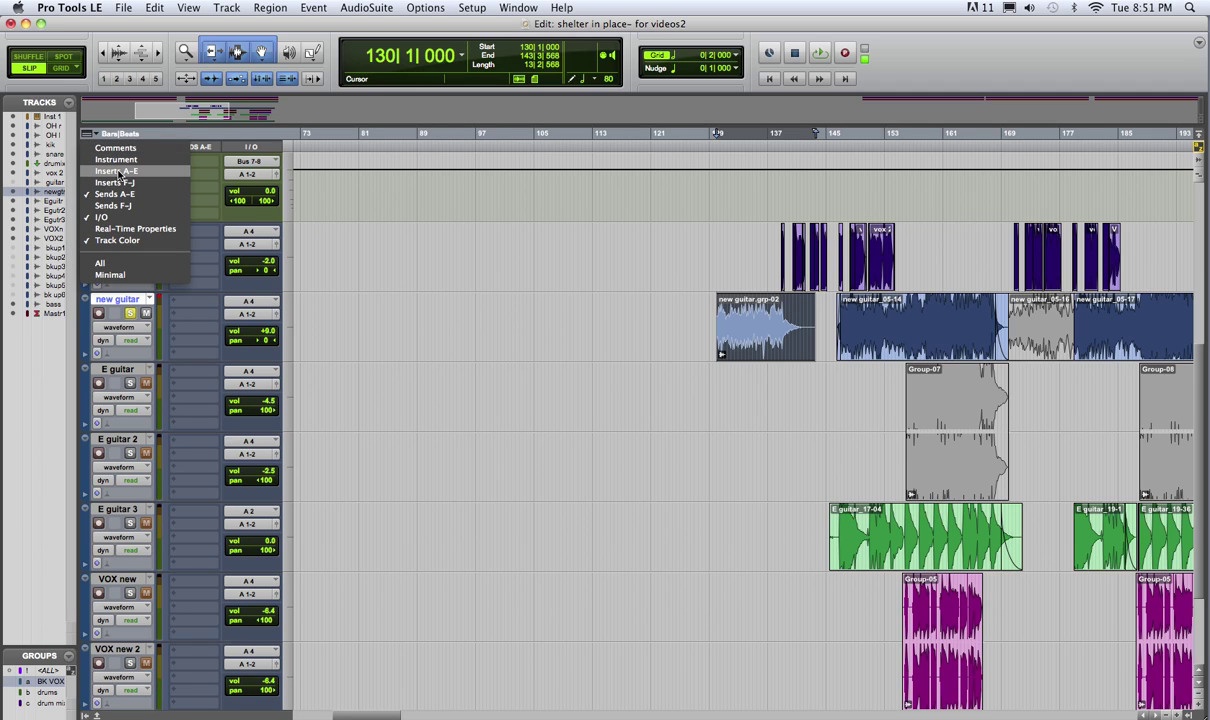
click(118, 172)
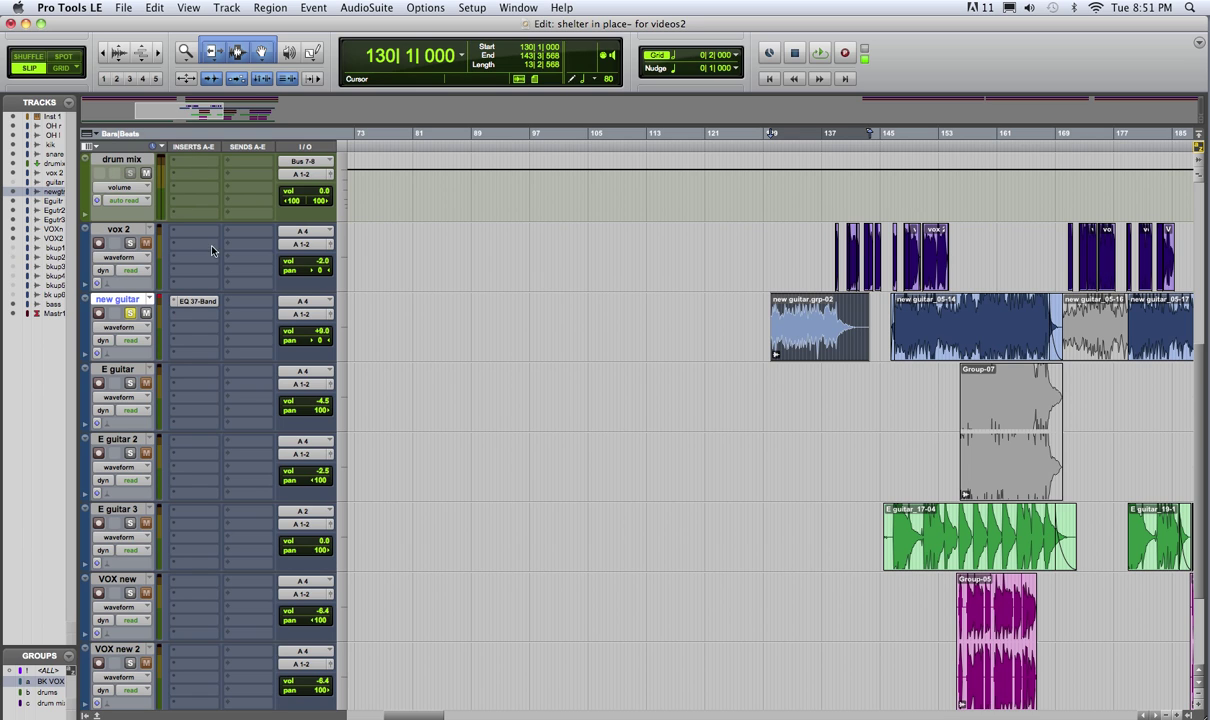
click(195, 301)
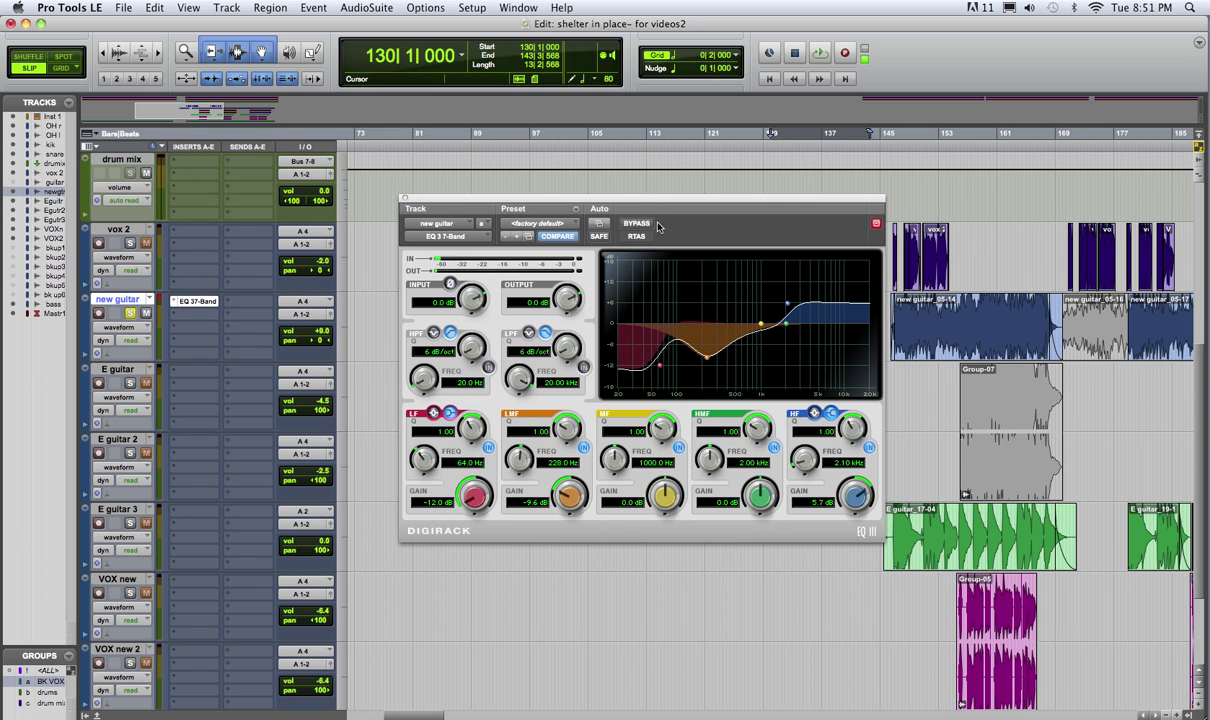
click(405, 199)
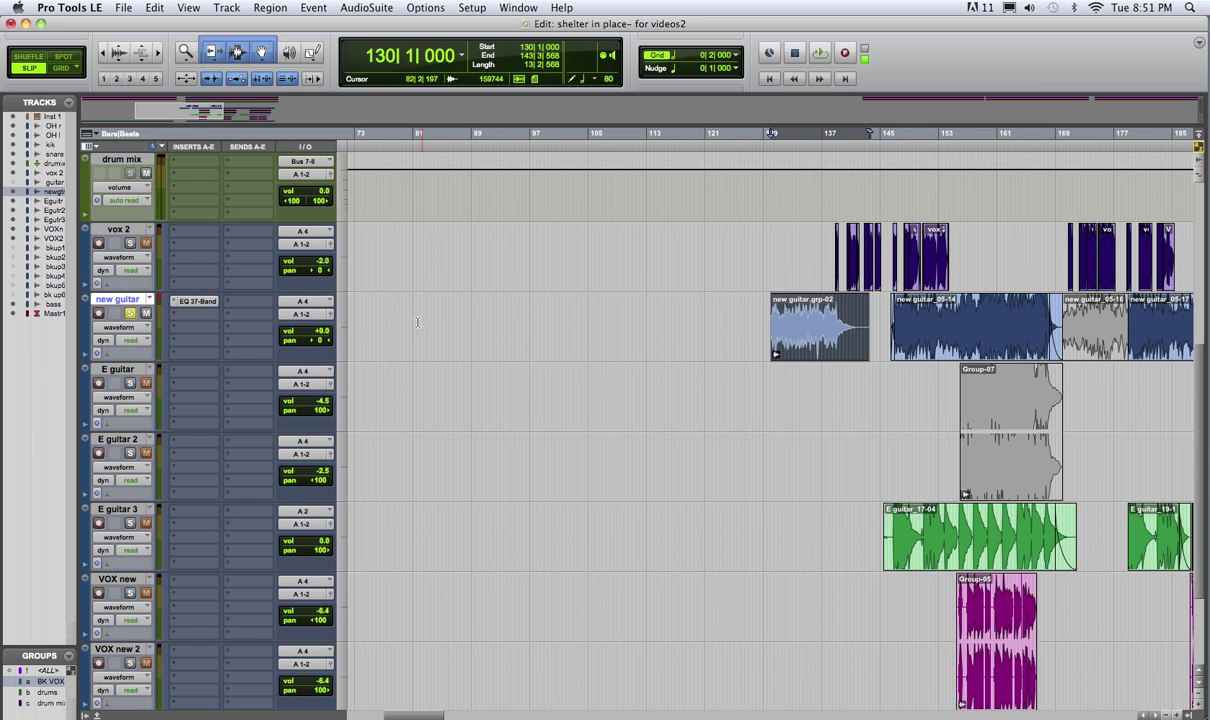
Step: Create a stereo Aux Input track, Aux 1, and drag it just under drum mix
click(129, 231)
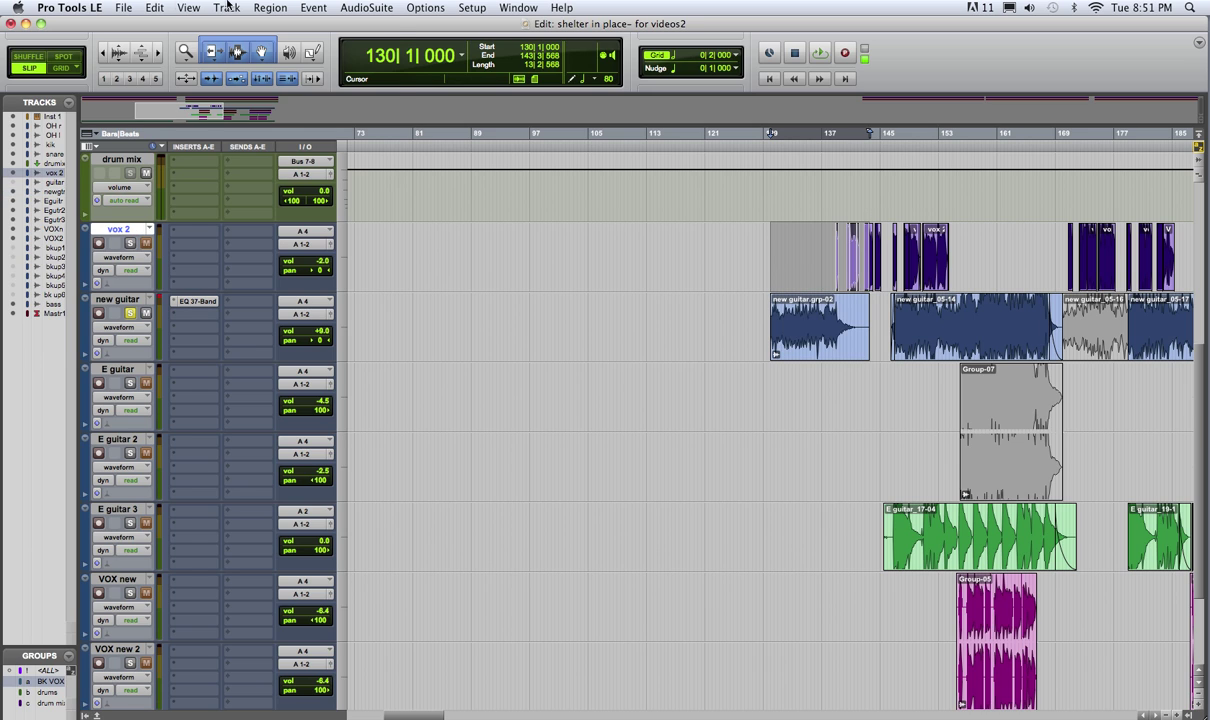
click(227, 7)
click(237, 24)
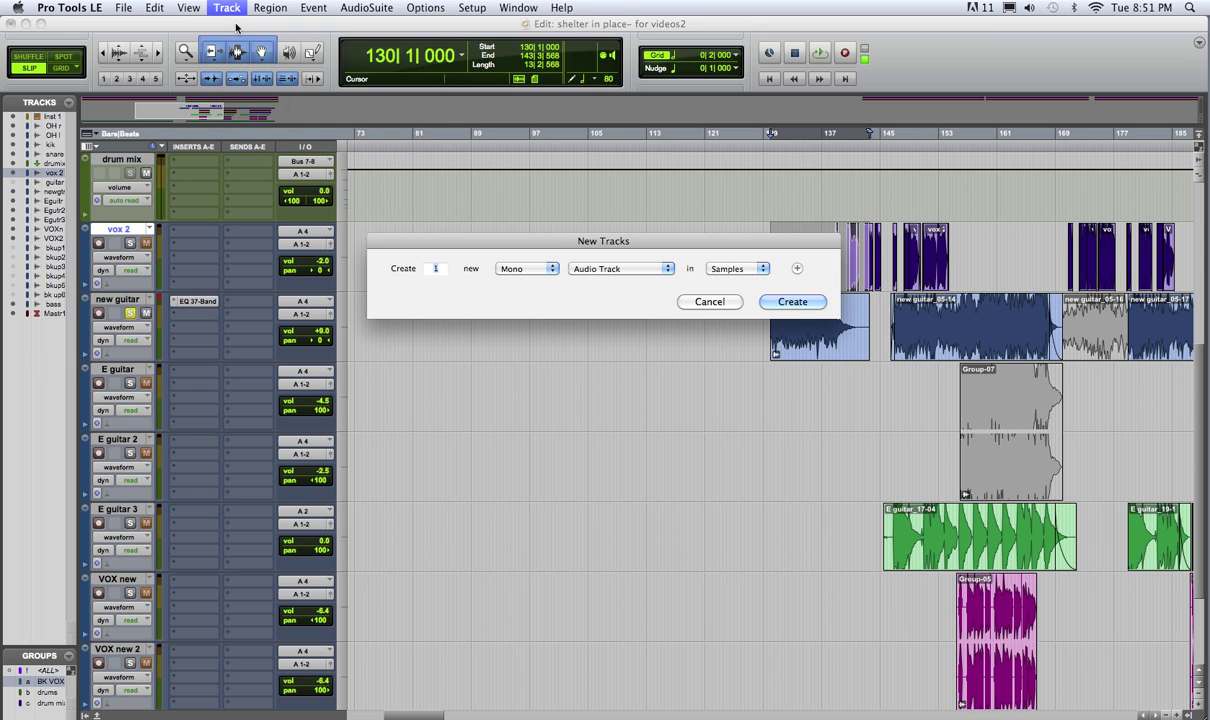
click(527, 269)
click(532, 279)
click(600, 268)
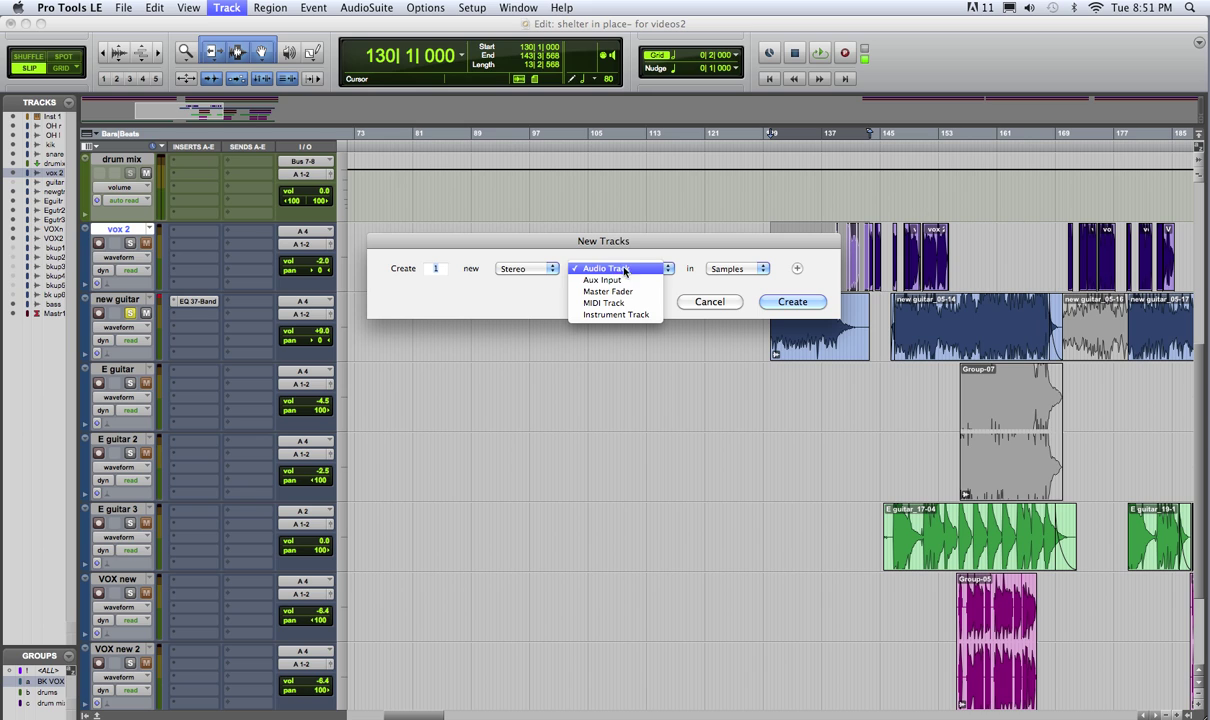
click(603, 280)
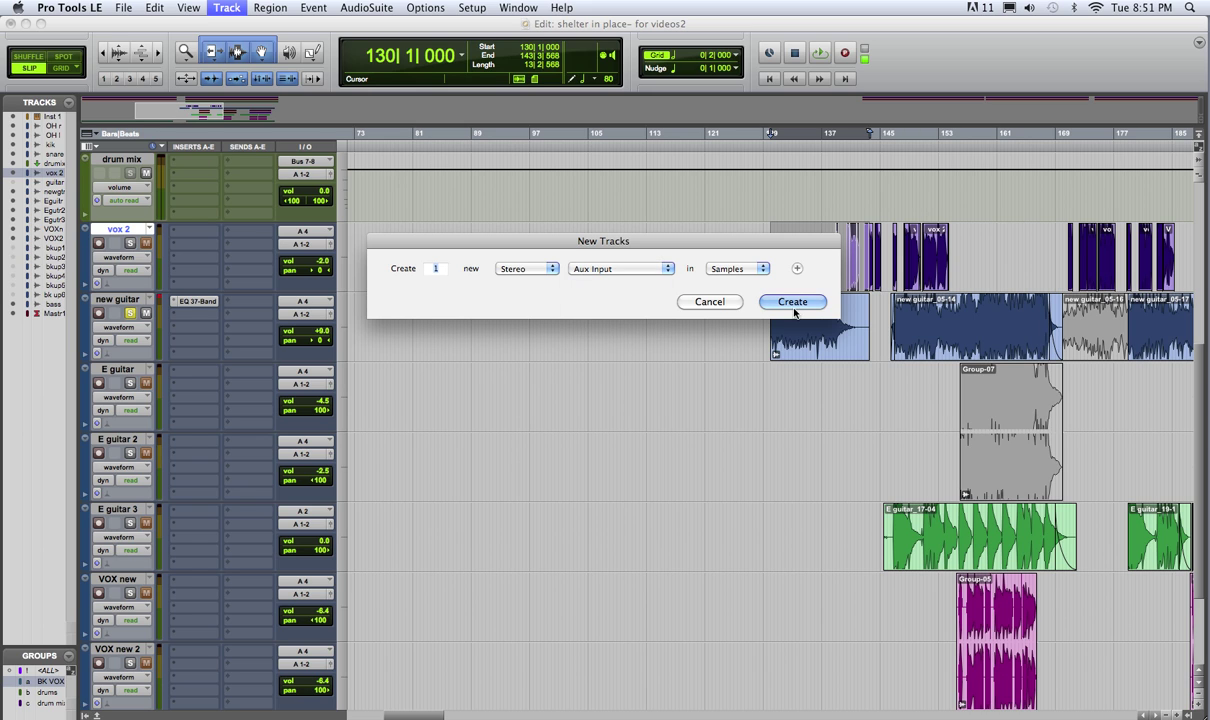
click(793, 301)
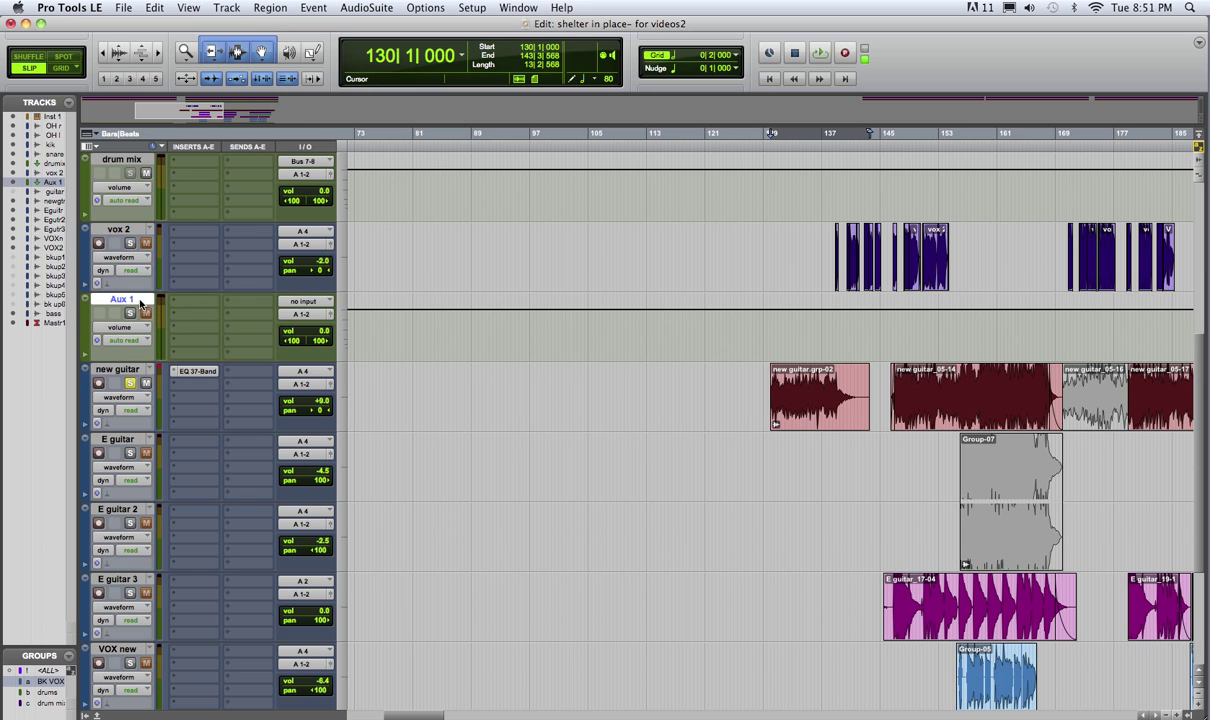
drag(131, 305, 165, 226)
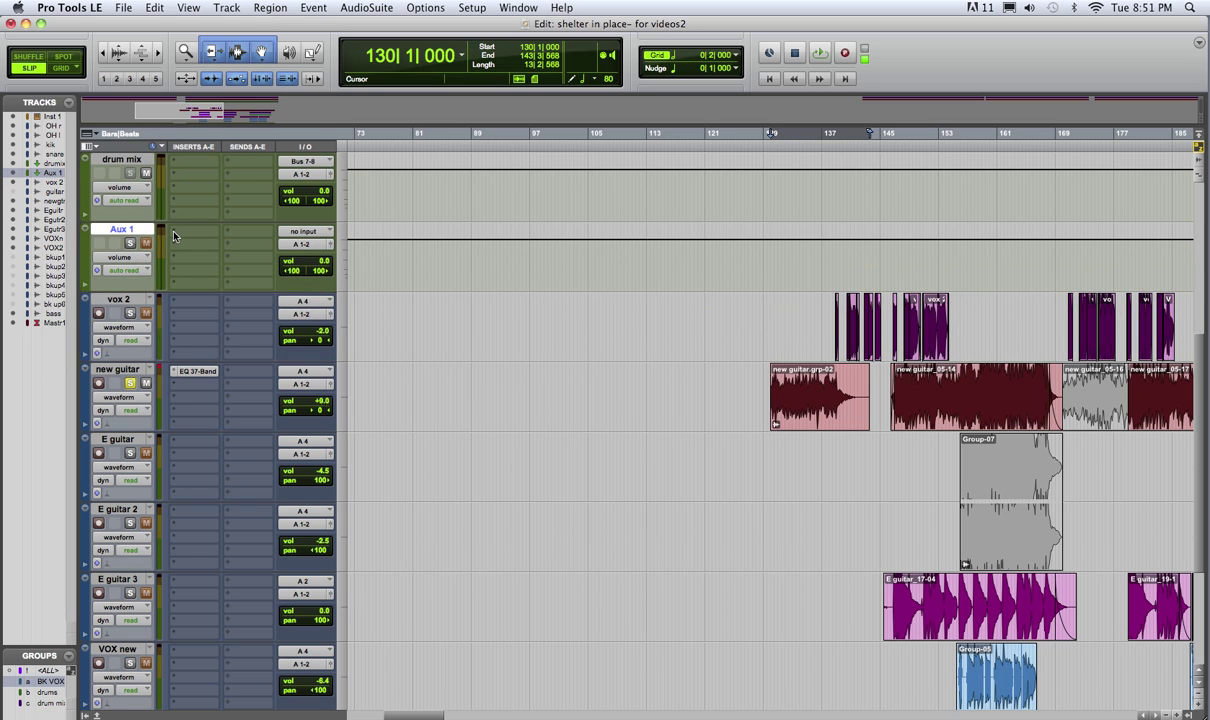
Step: Insert TL Space (stereo) reverb on Aux 1's first insert slot, then close the plug-in window
click(174, 236)
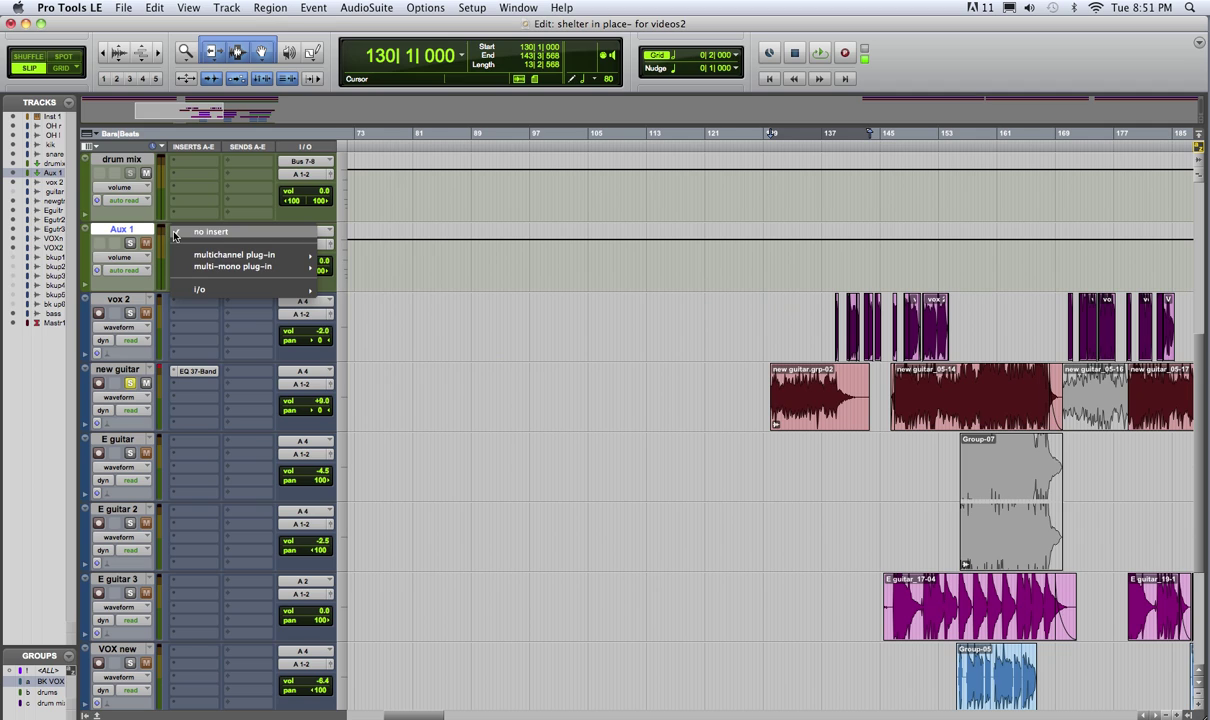
mouse_move(198, 259)
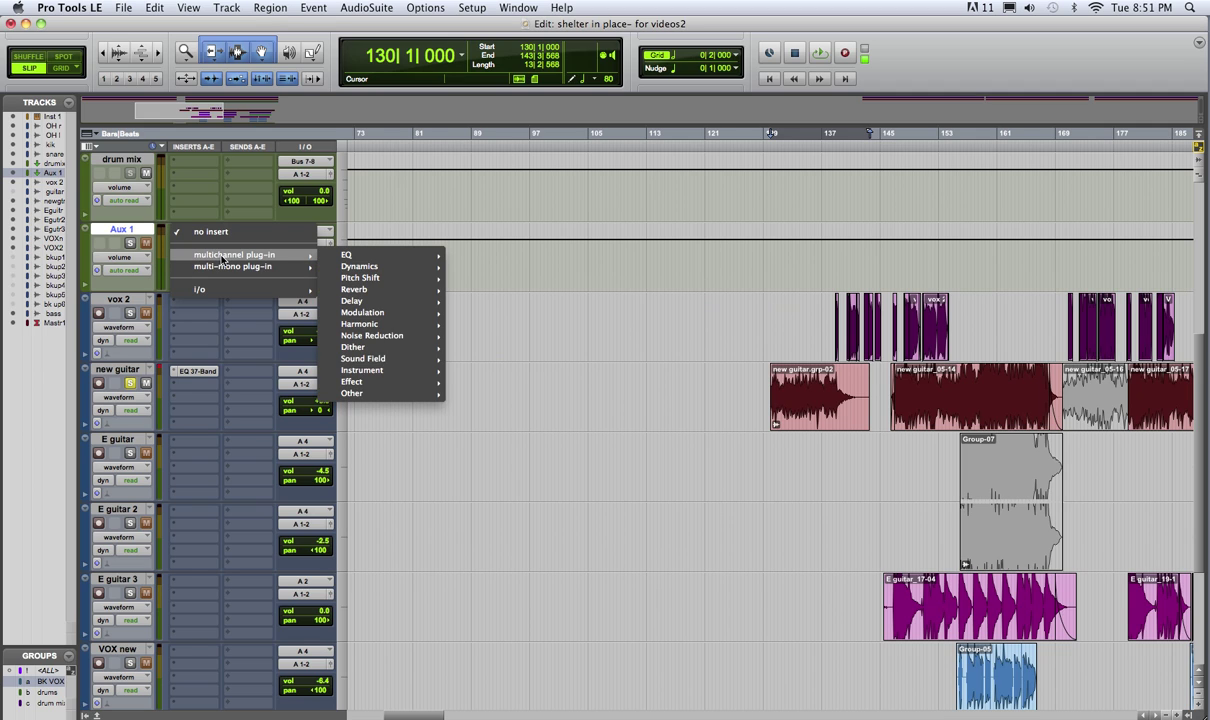
mouse_move(366, 288)
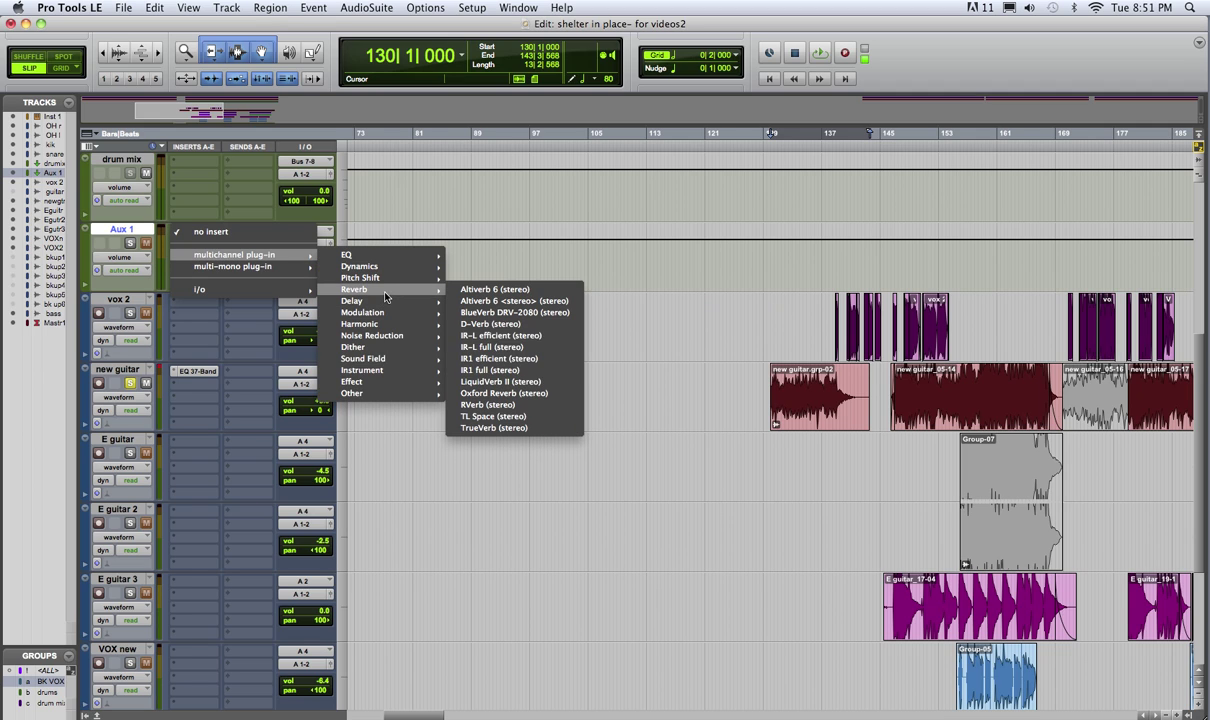
click(516, 416)
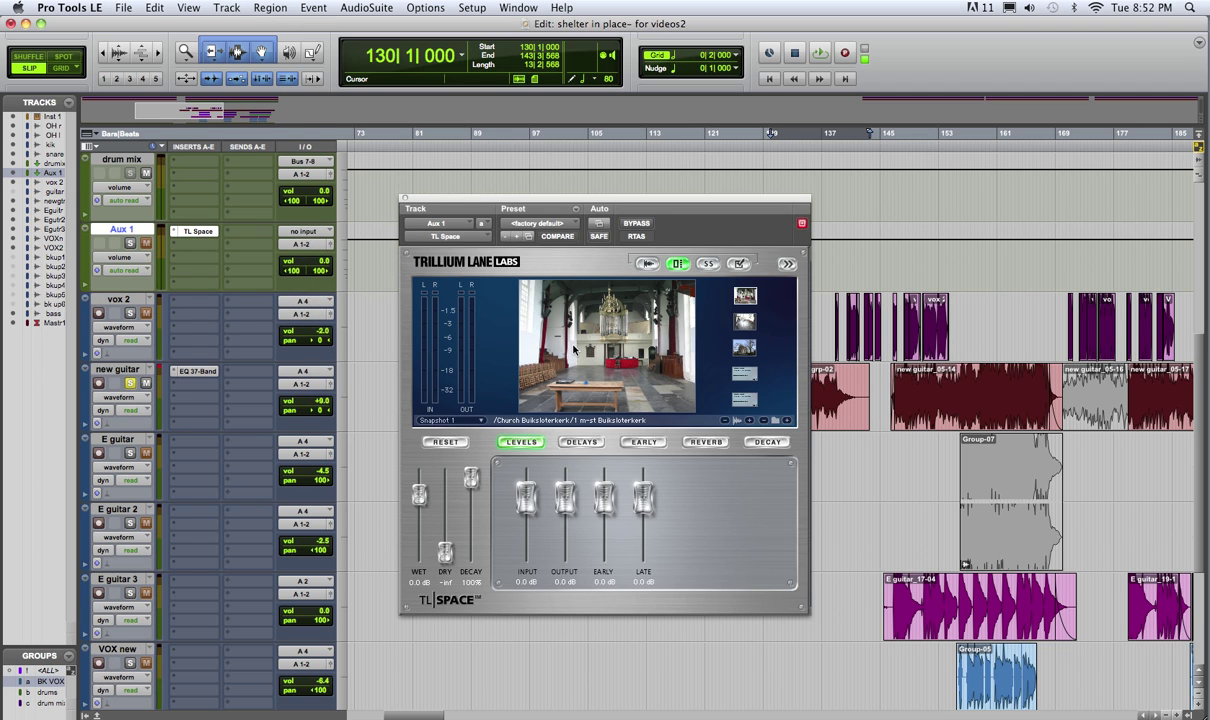
drag(420, 197, 420, 192)
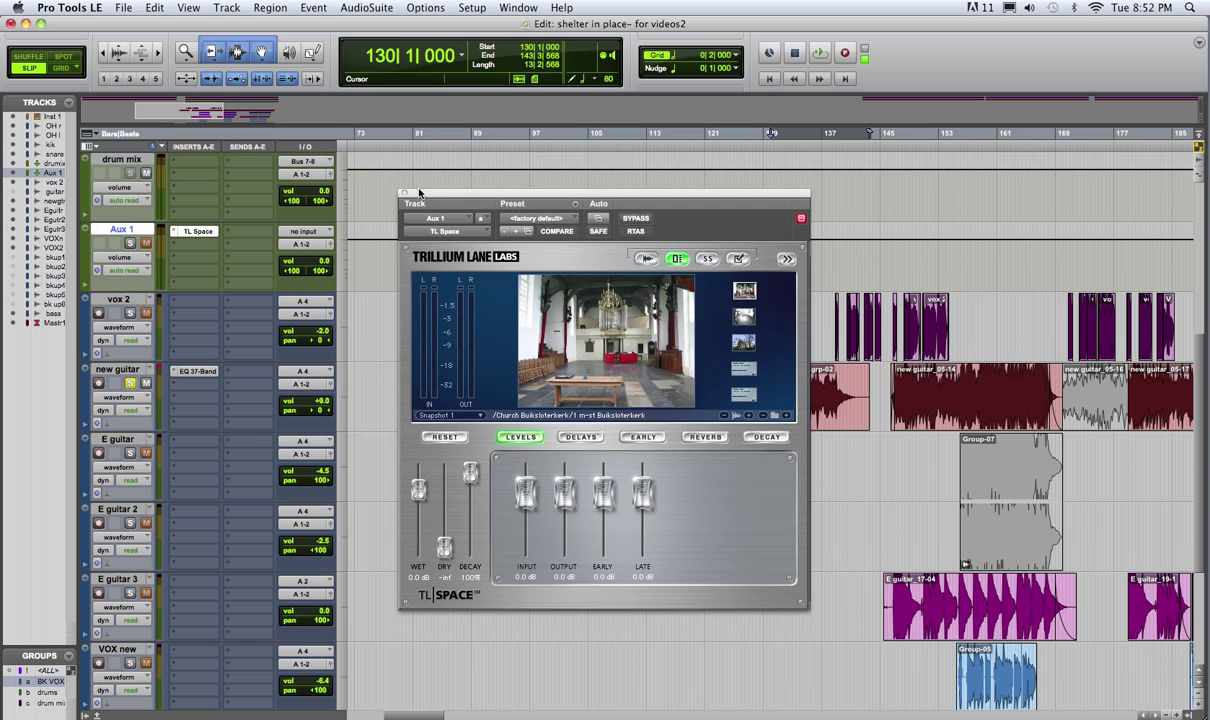
click(404, 192)
Step: Set Aux 1's input to Bus 1-2, then select the new guitar track
click(316, 232)
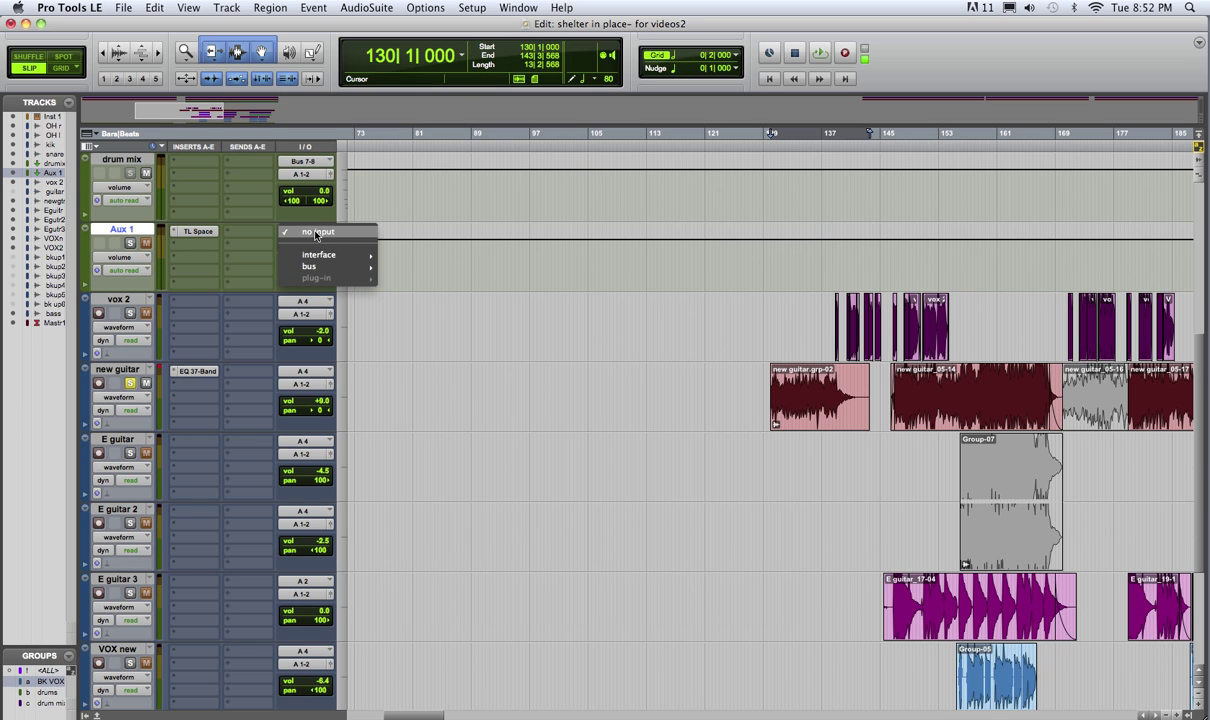
mouse_move(322, 268)
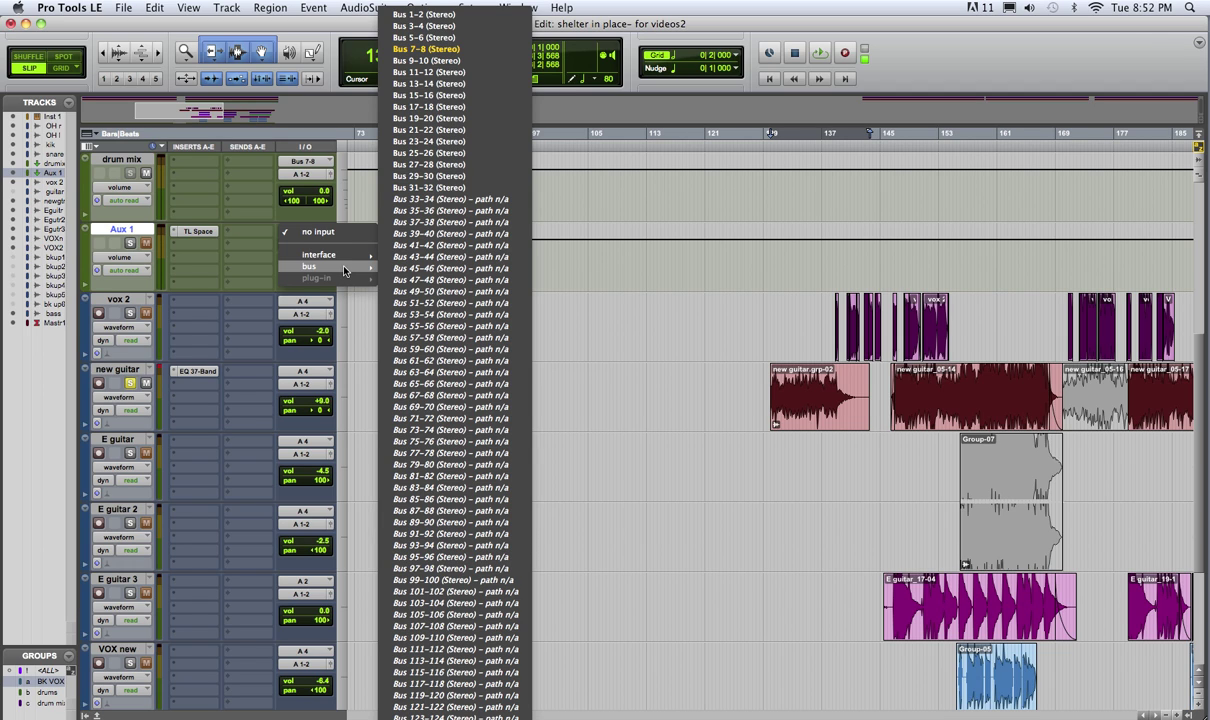
click(450, 15)
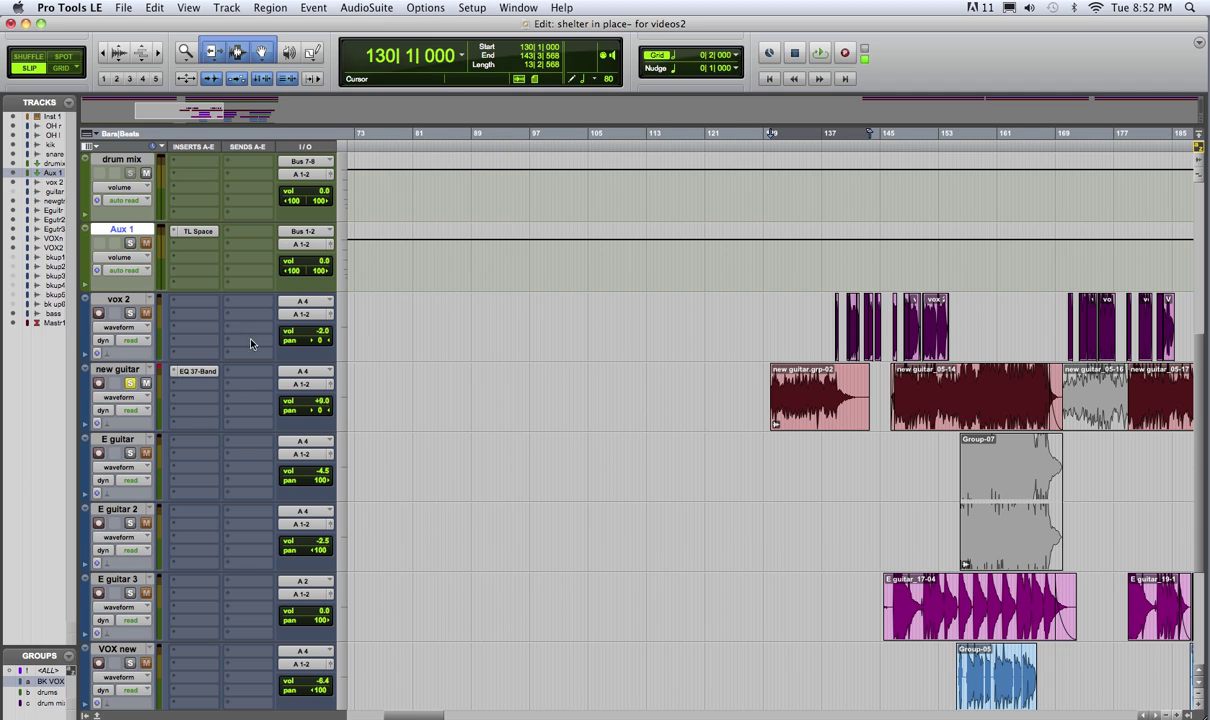
click(805, 412)
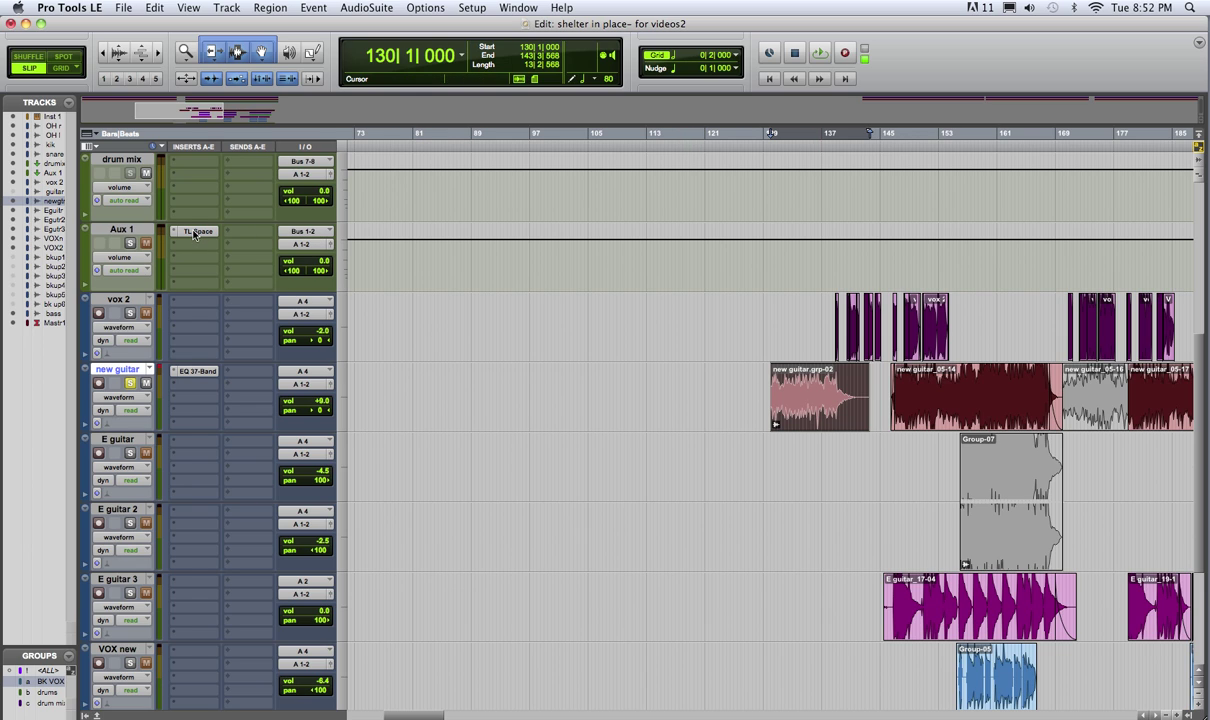
Step: Assign new guitar's first send to Bus 1-2 (Stereo) and close the send window
click(228, 373)
mouse_move(238, 394)
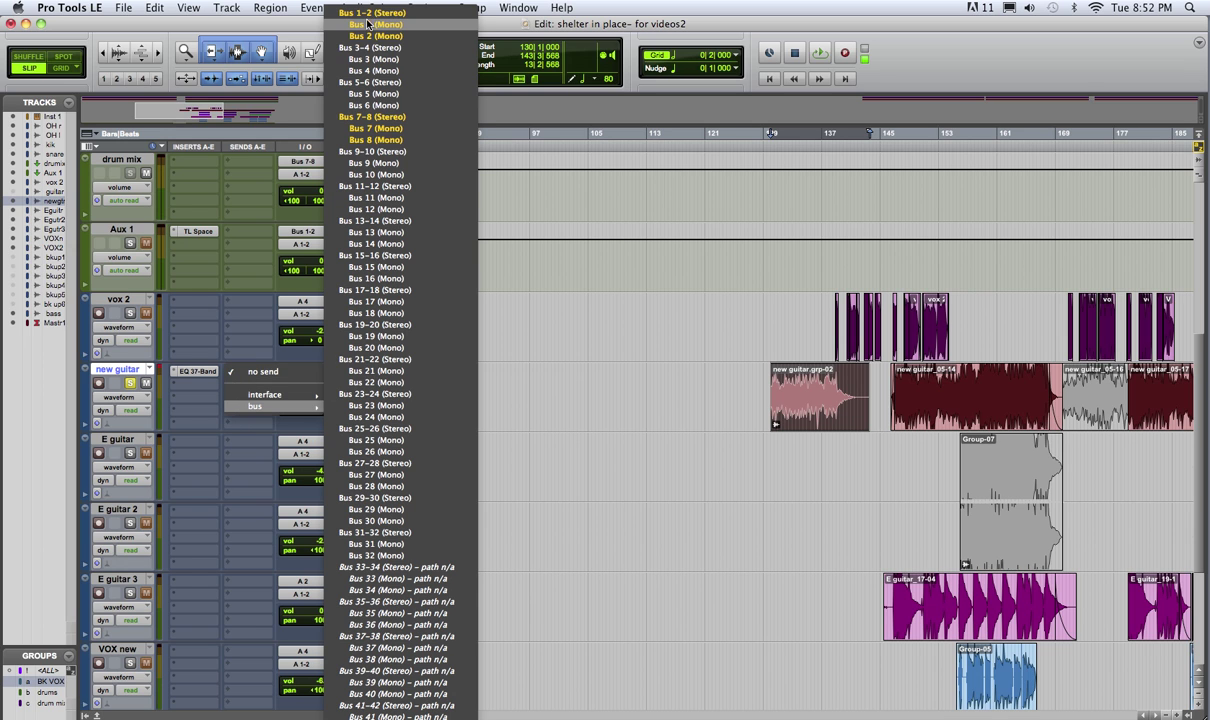
click(368, 14)
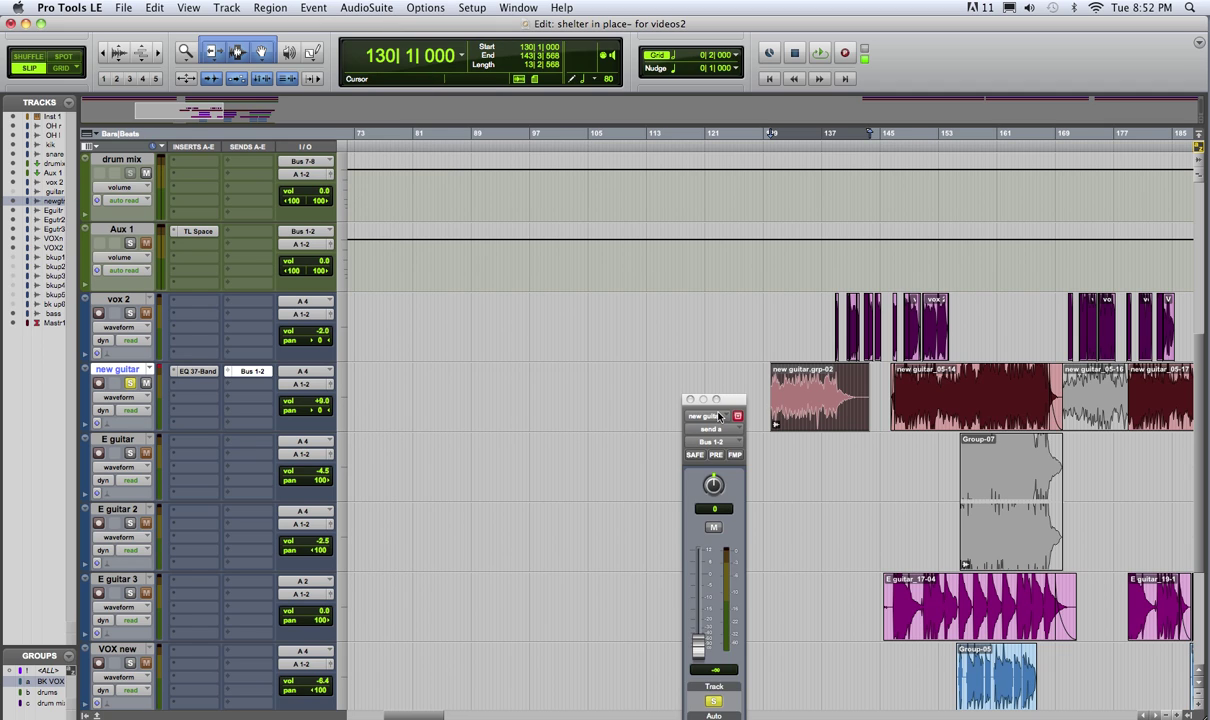
click(690, 399)
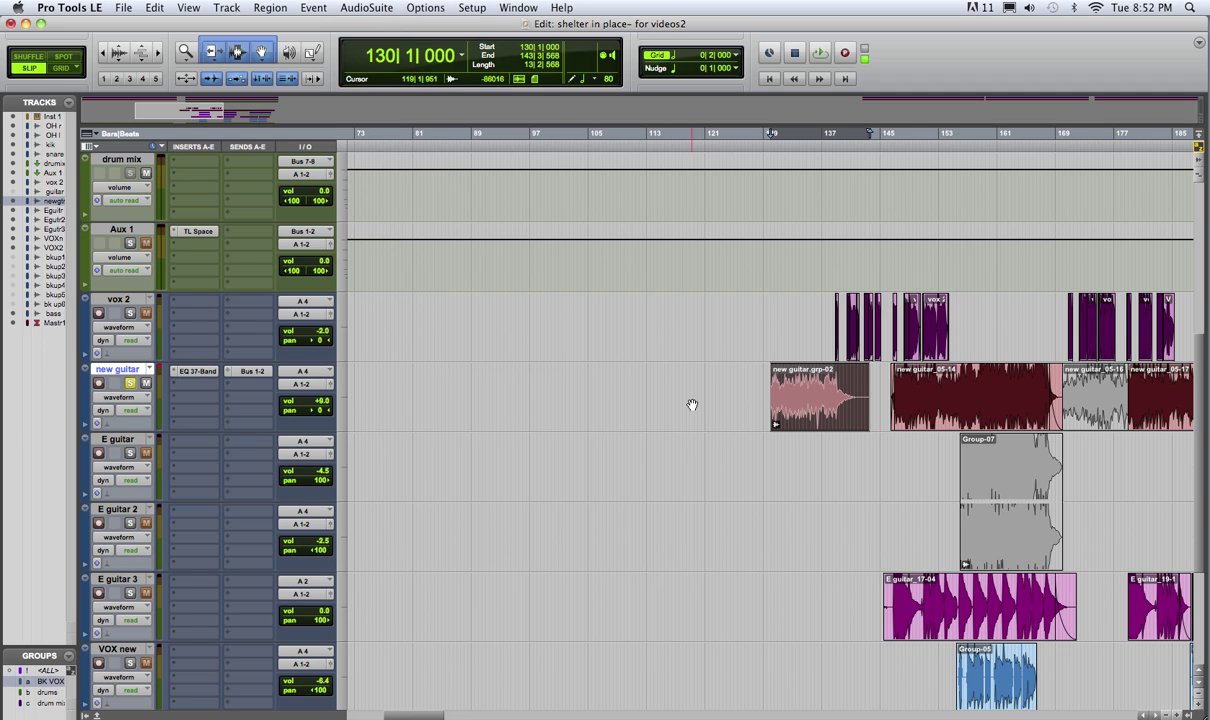
click(250, 376)
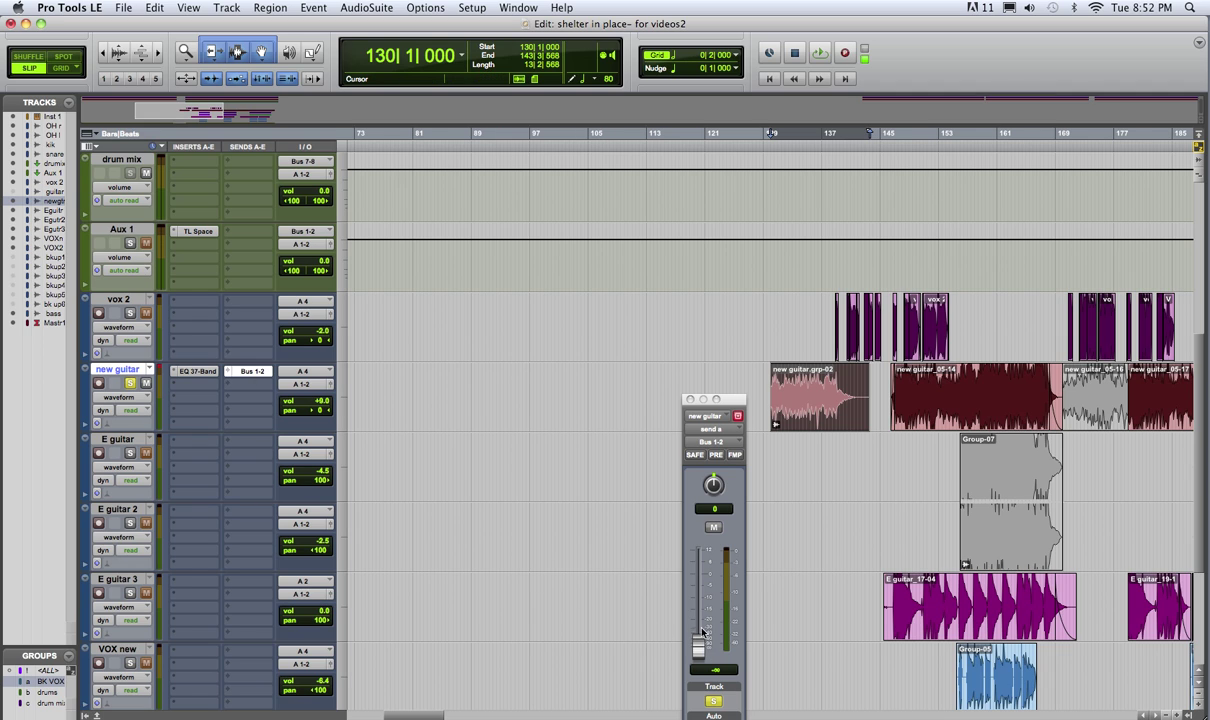
click(689, 400)
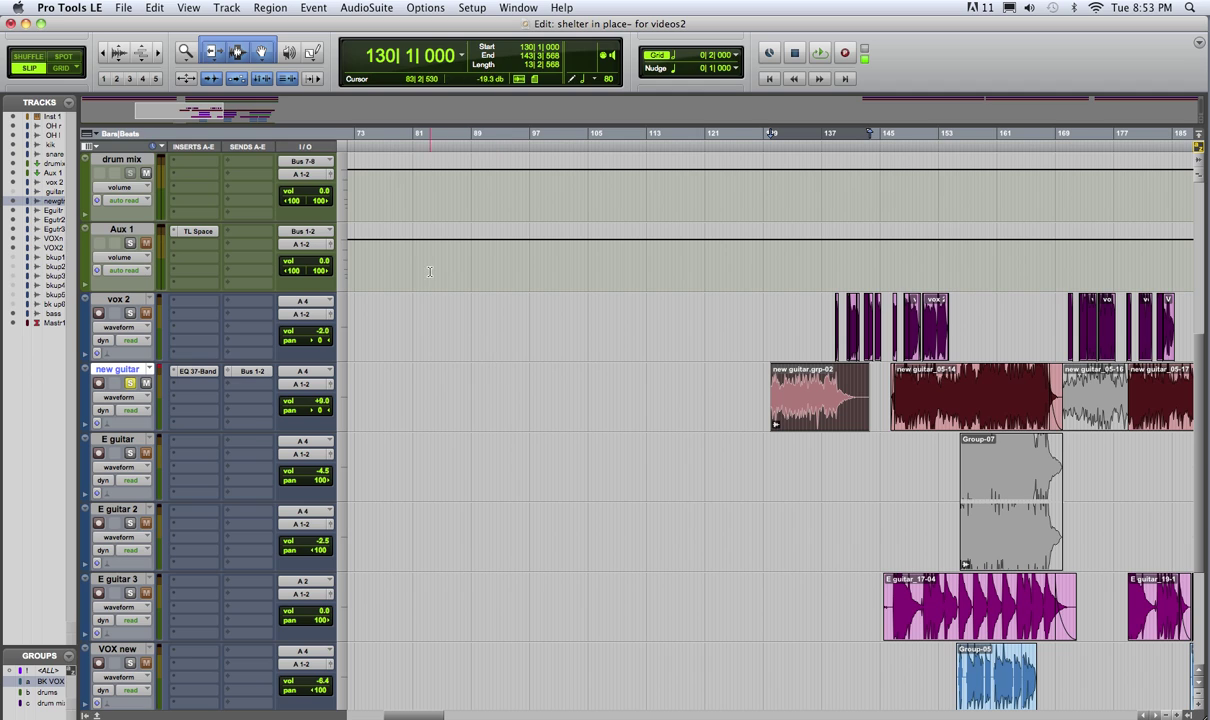
Step: Switch the sends column to Send A faders and nudge new guitar's send level up
click(189, 8)
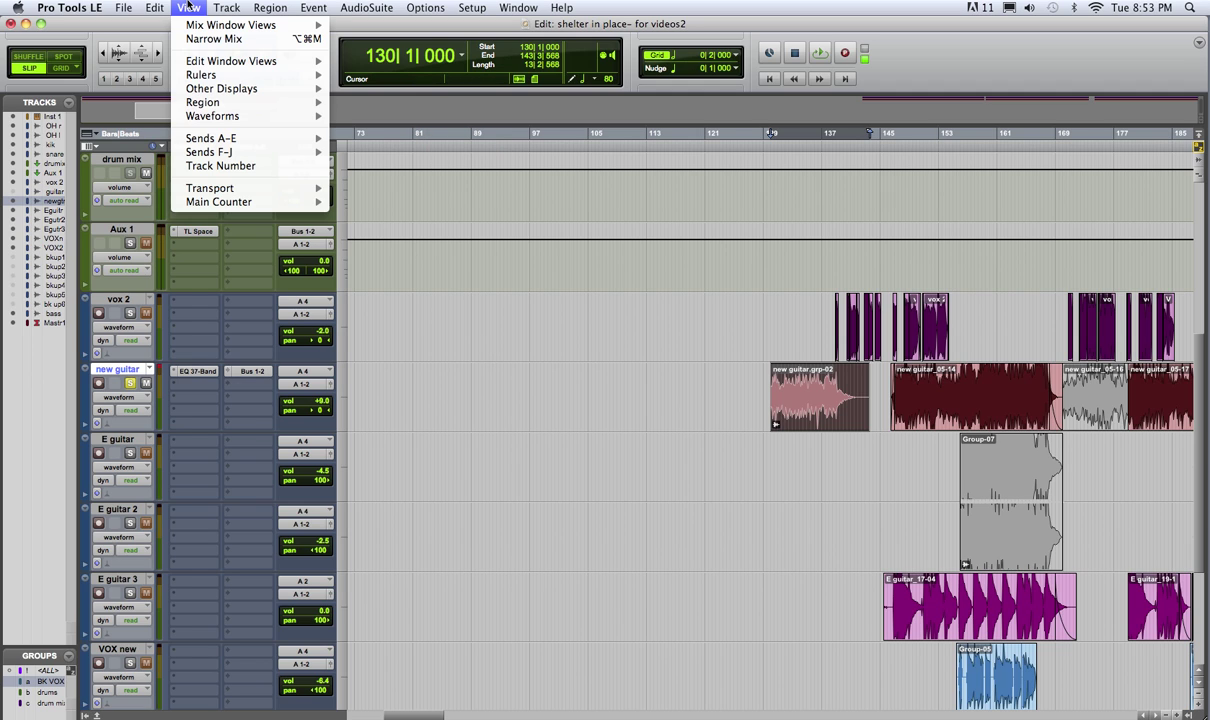
mouse_move(245, 143)
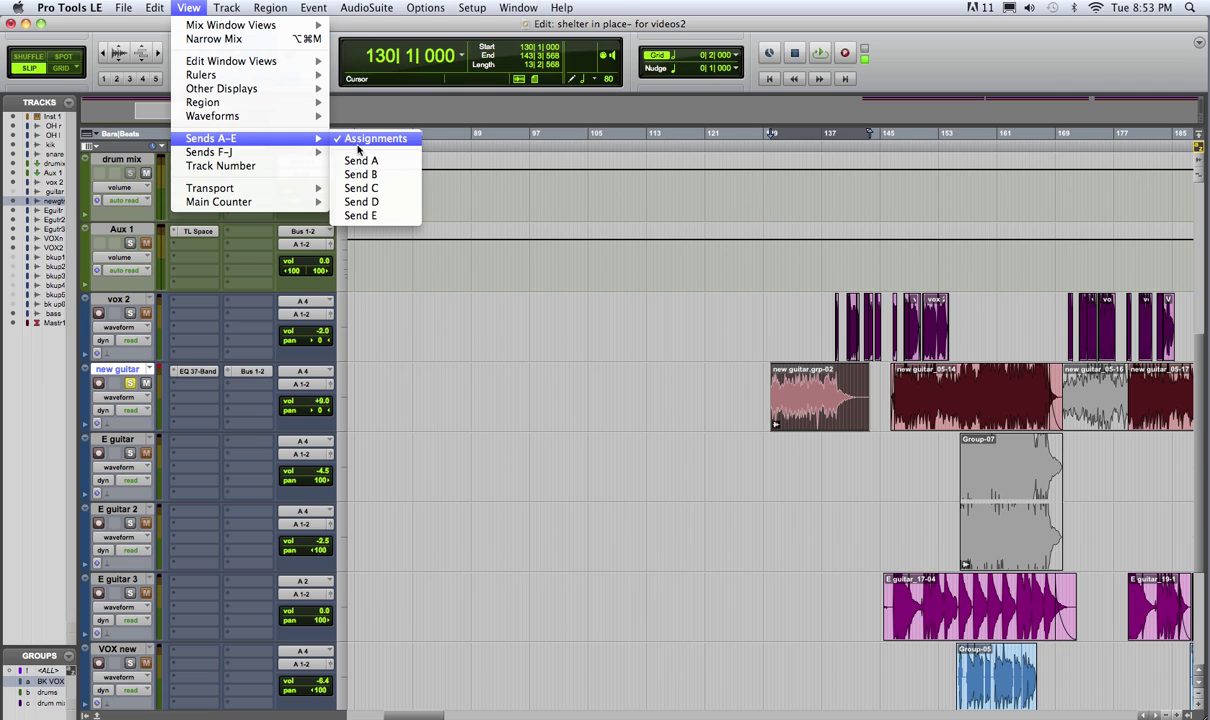
click(362, 162)
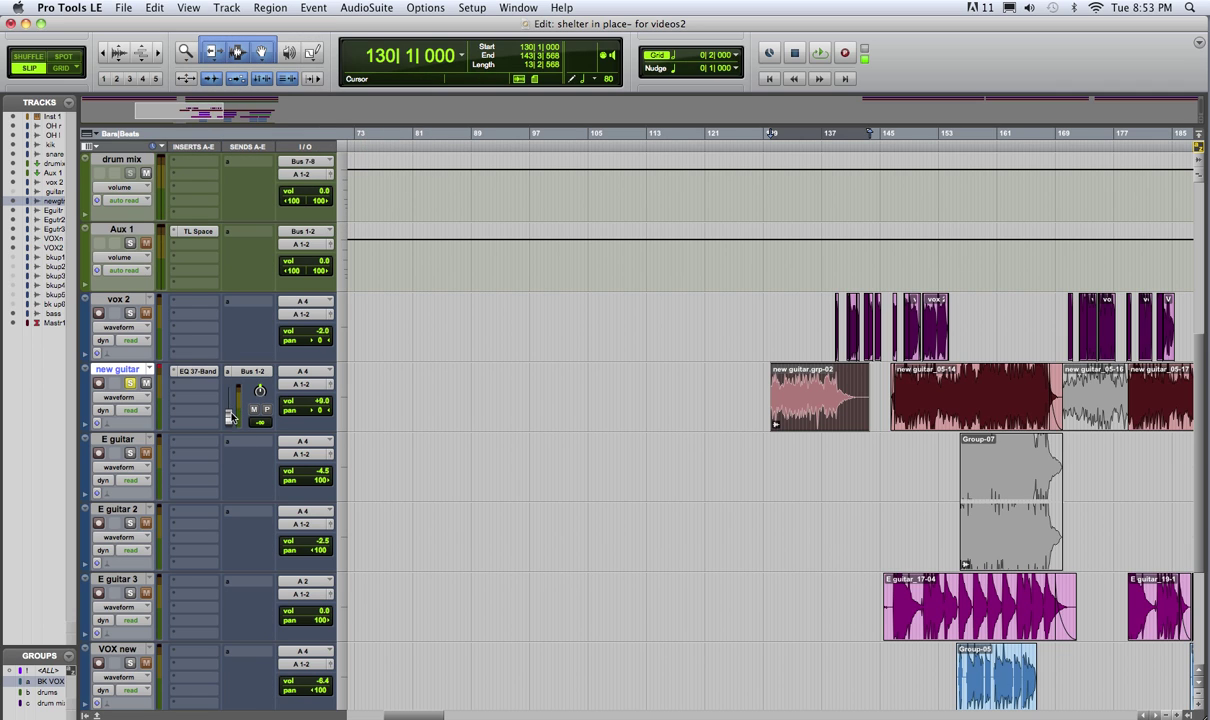
drag(233, 411, 231, 425)
Step: Option-click to add a Bus 1-2 send on all tracks, then set Aux 1's send to no send
click(228, 306)
mouse_move(244, 339)
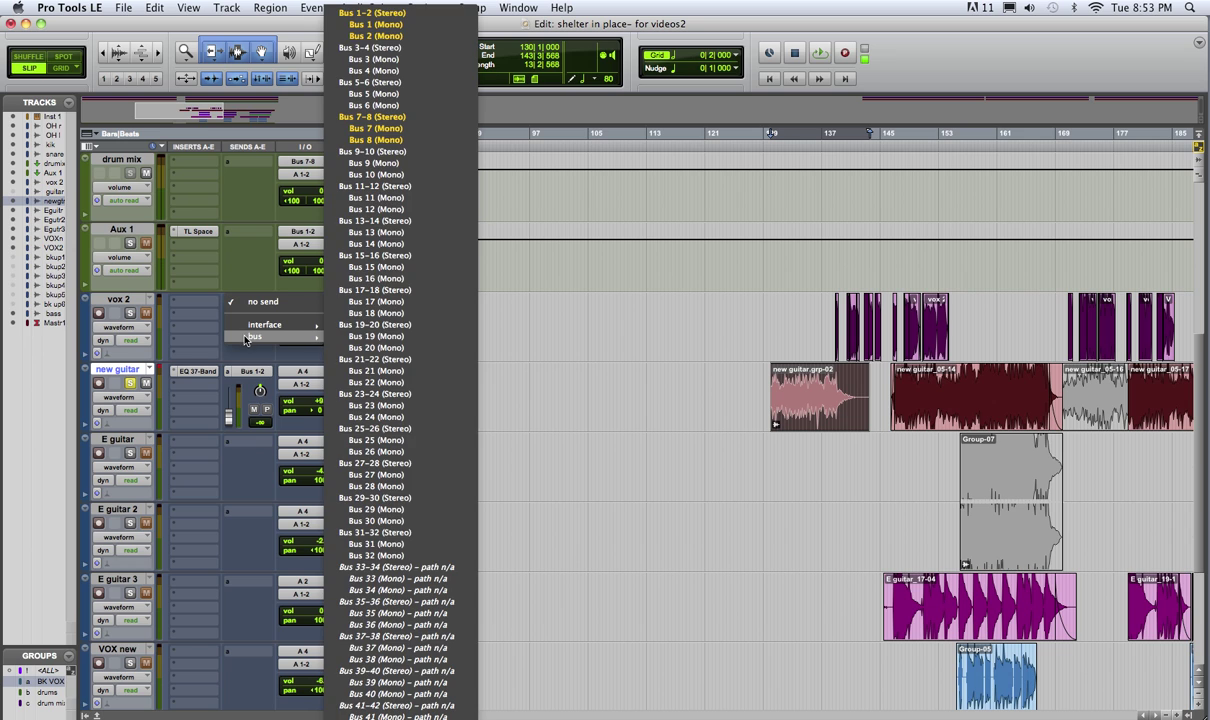
click(368, 14)
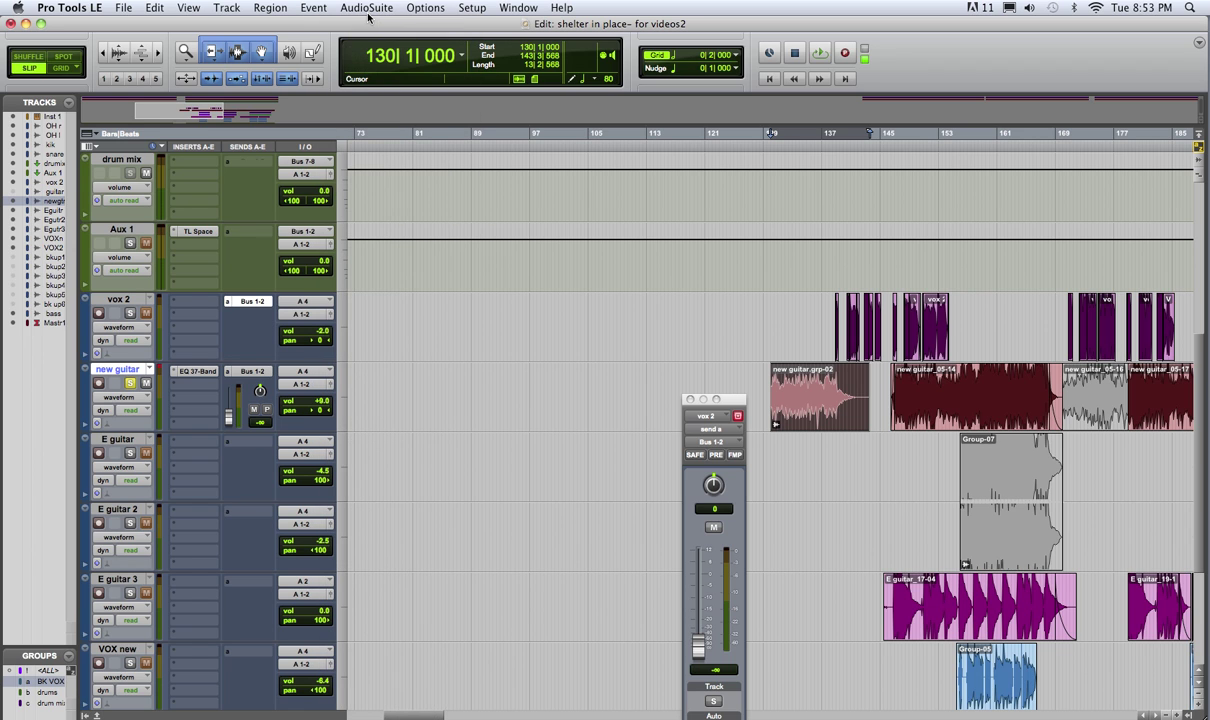
click(687, 399)
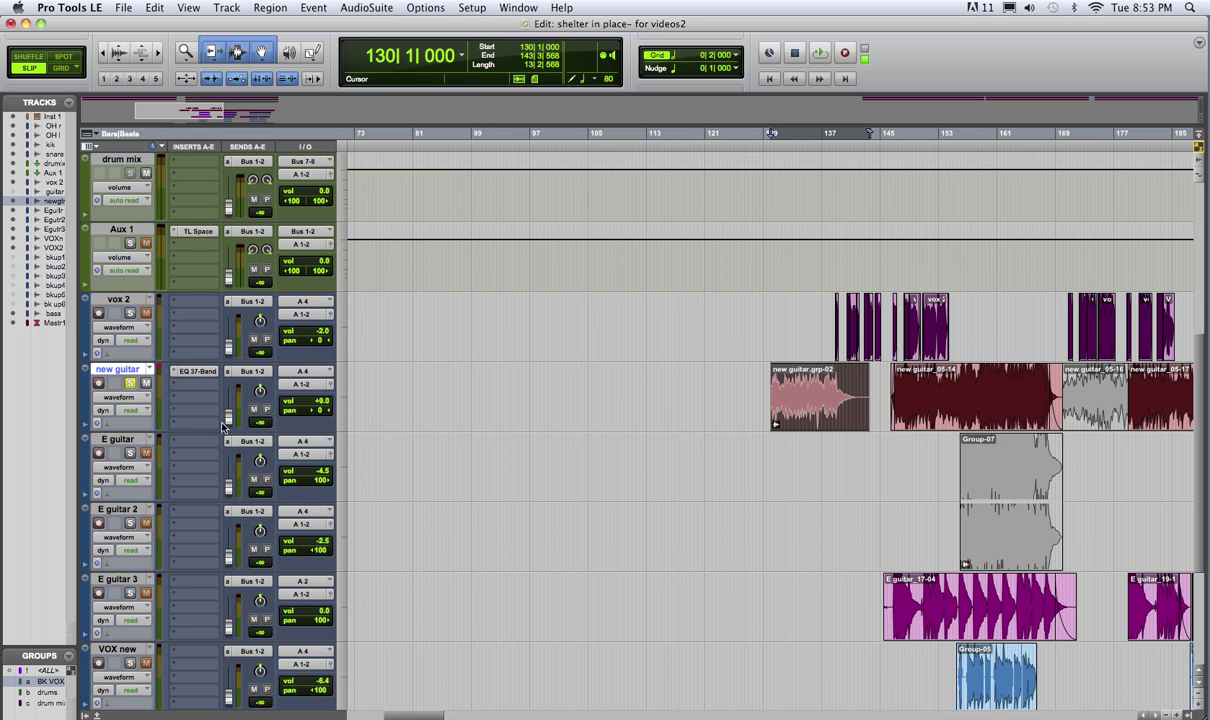
click(227, 234)
click(235, 236)
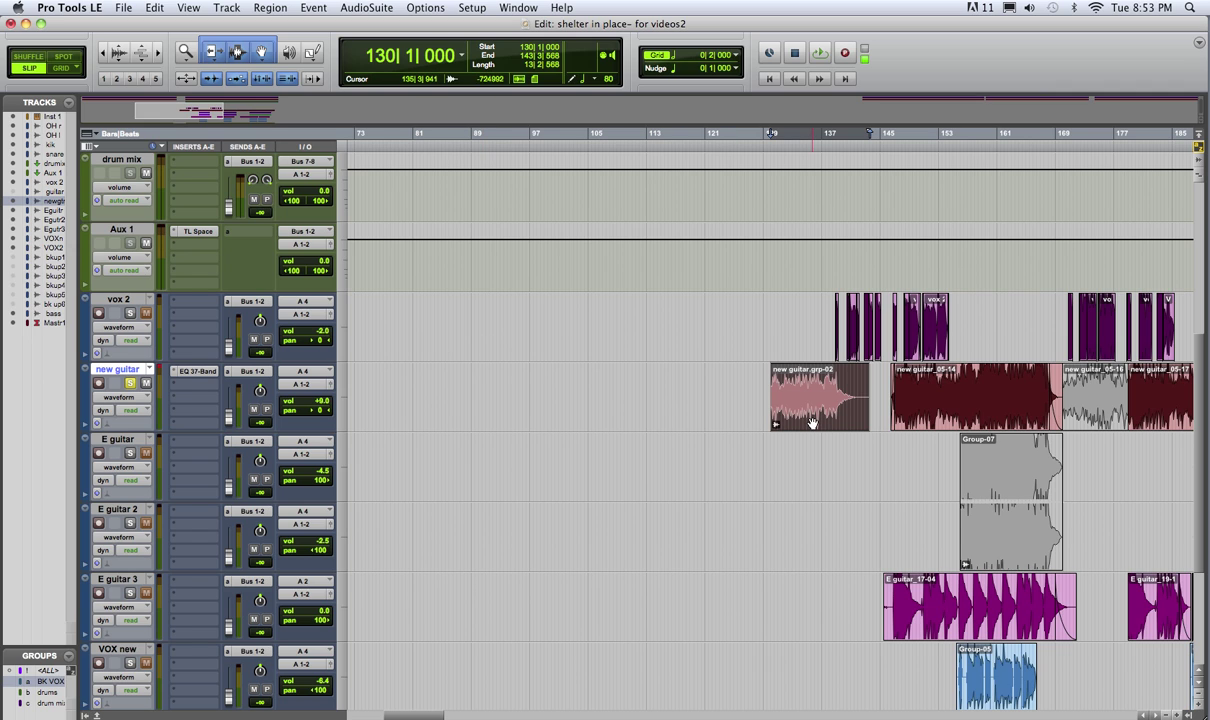
Step: Play and stop the session twice to audition the reverb
key(space)
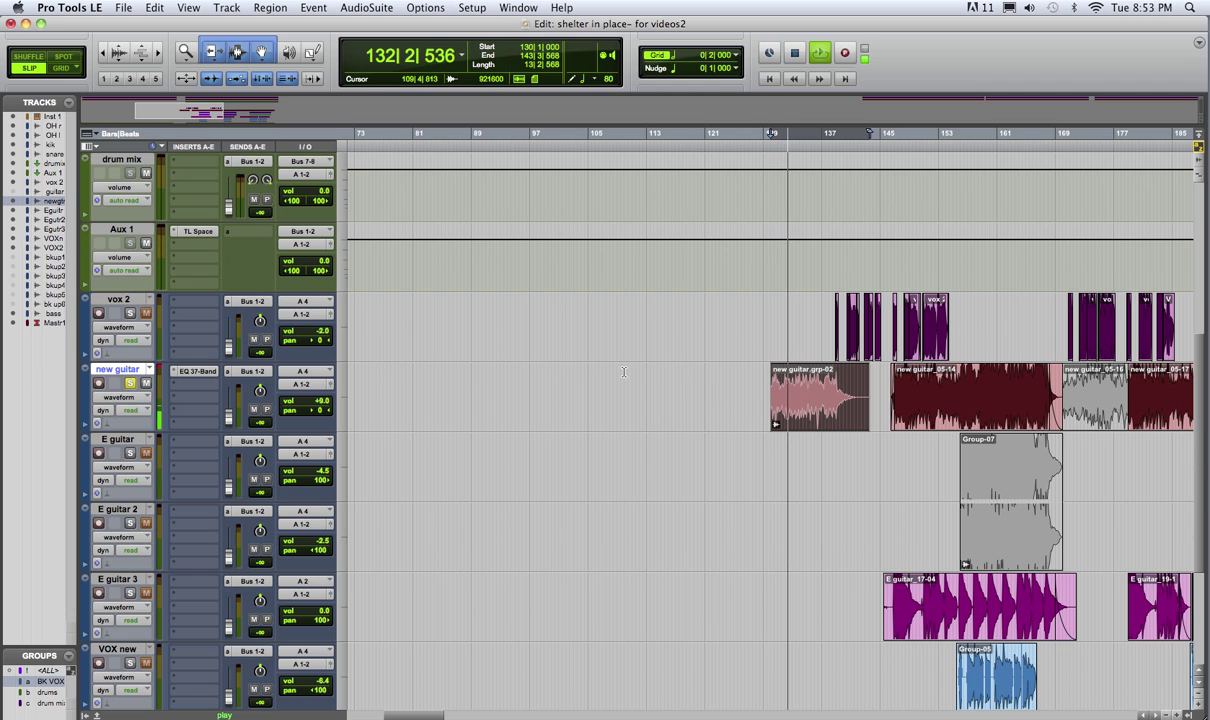
key(space)
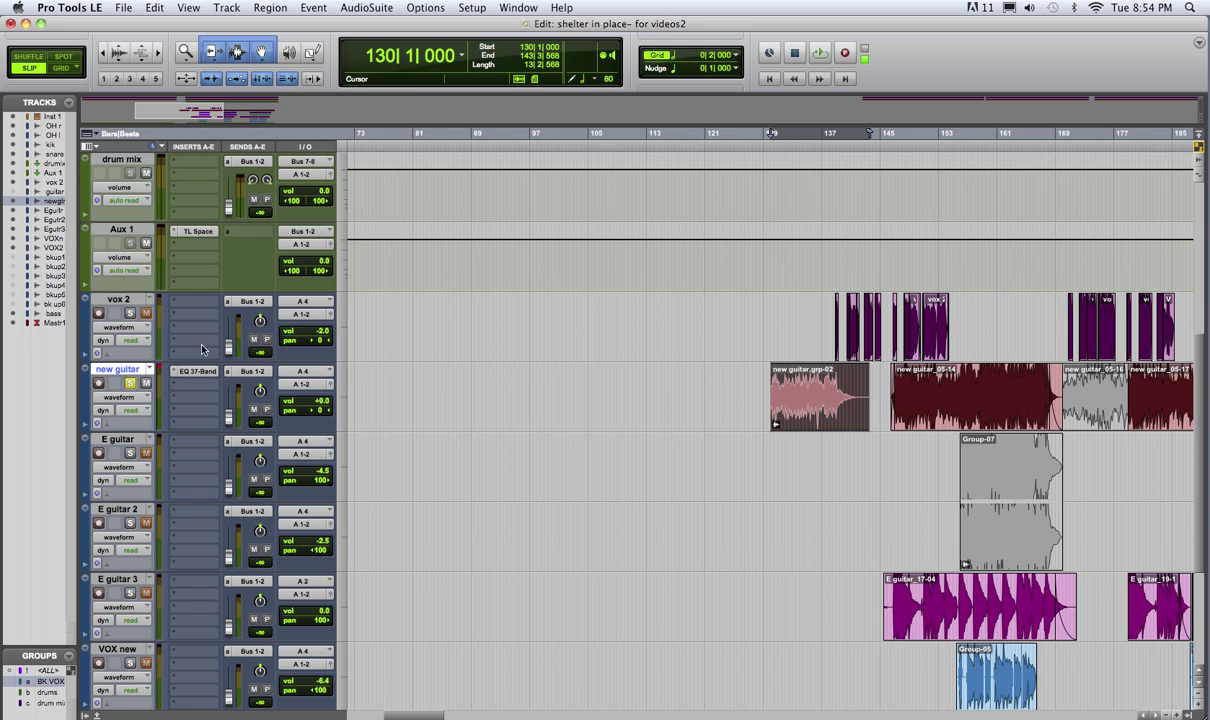
key(space)
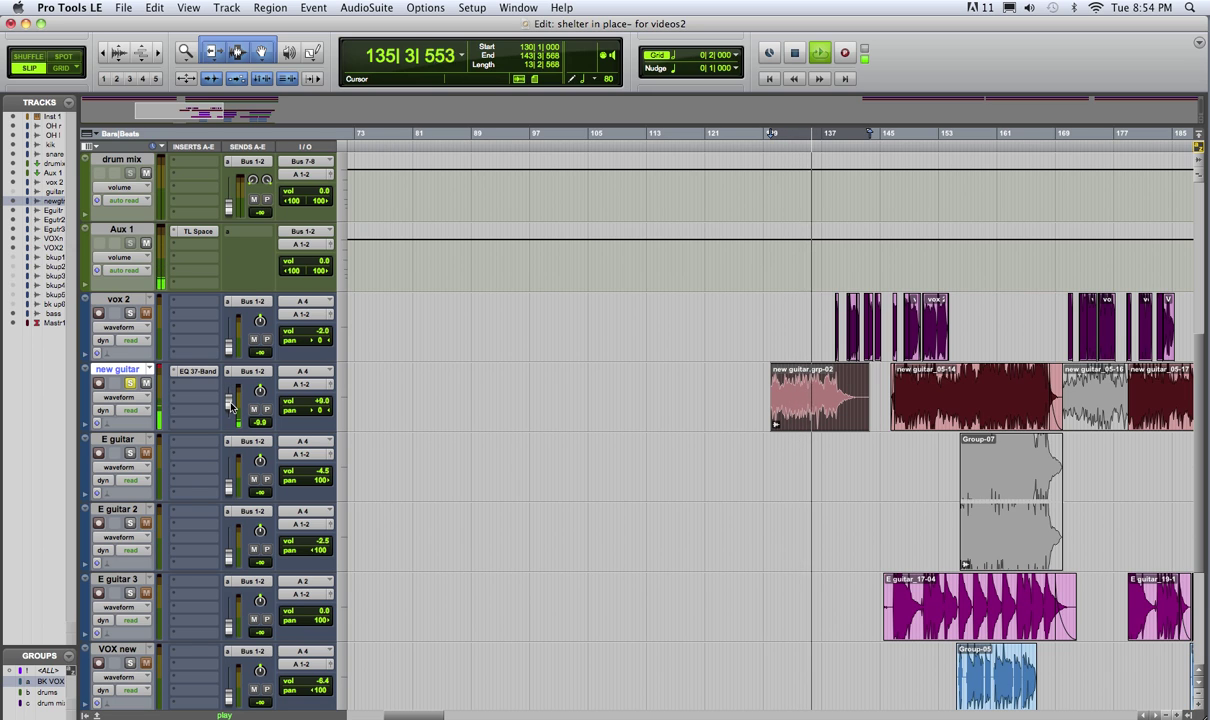
key(space)
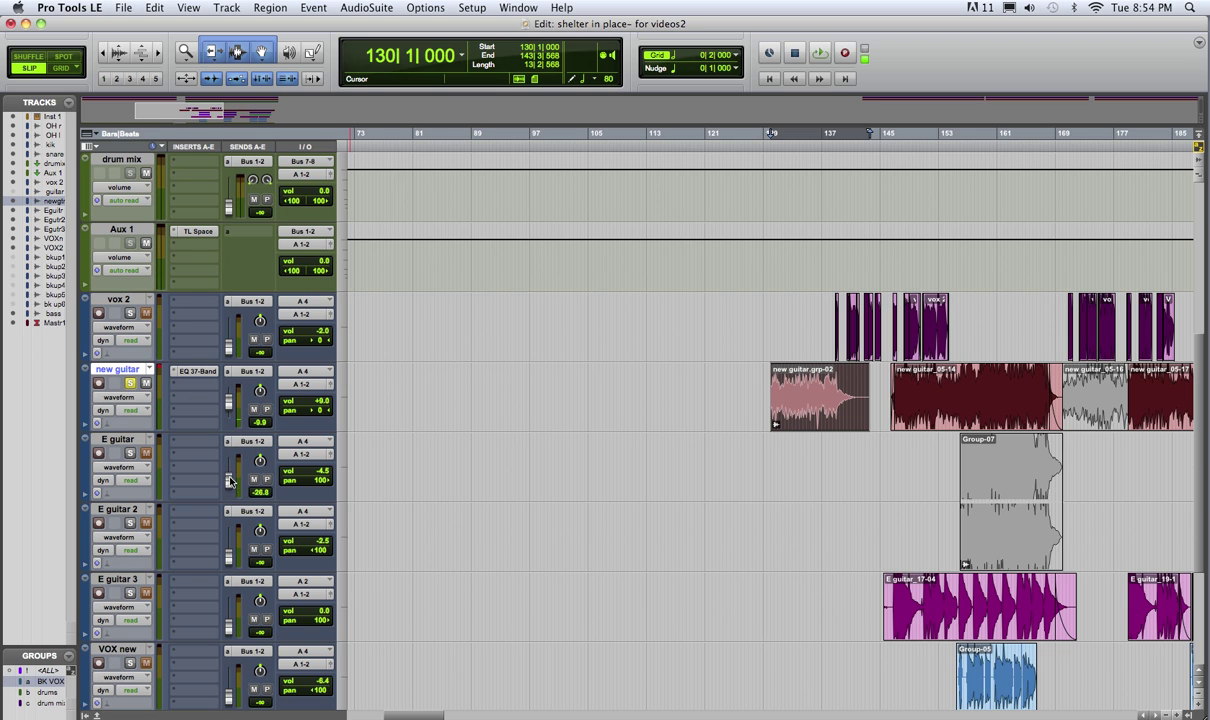
Step: Set new guitar's Send A level to -10.9 dB
scroll(240, 555, down, 3)
scroll(240, 555, up, 3)
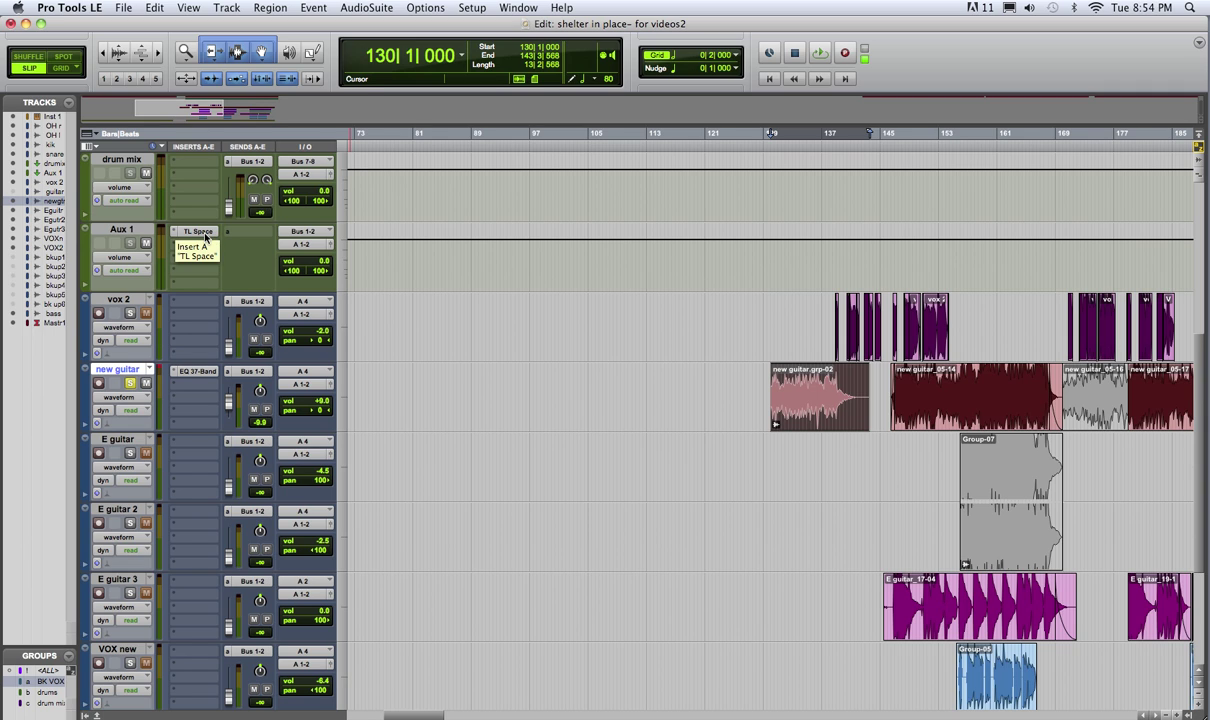
drag(229, 401, 229, 404)
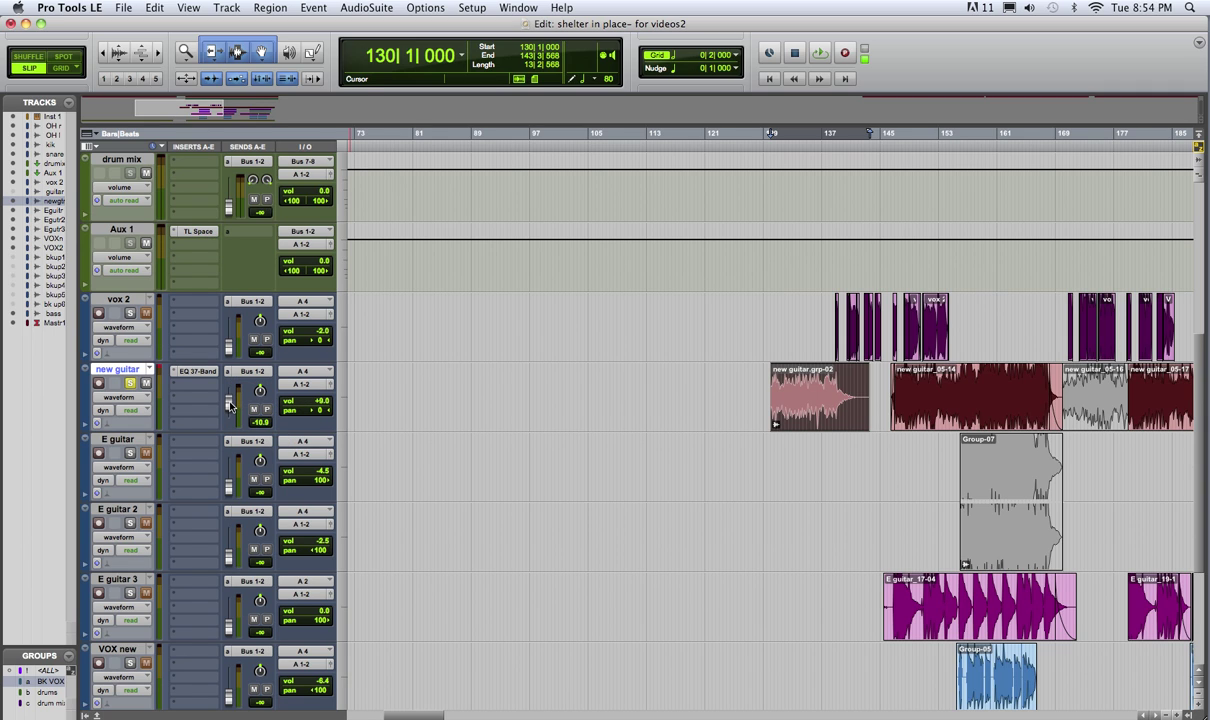